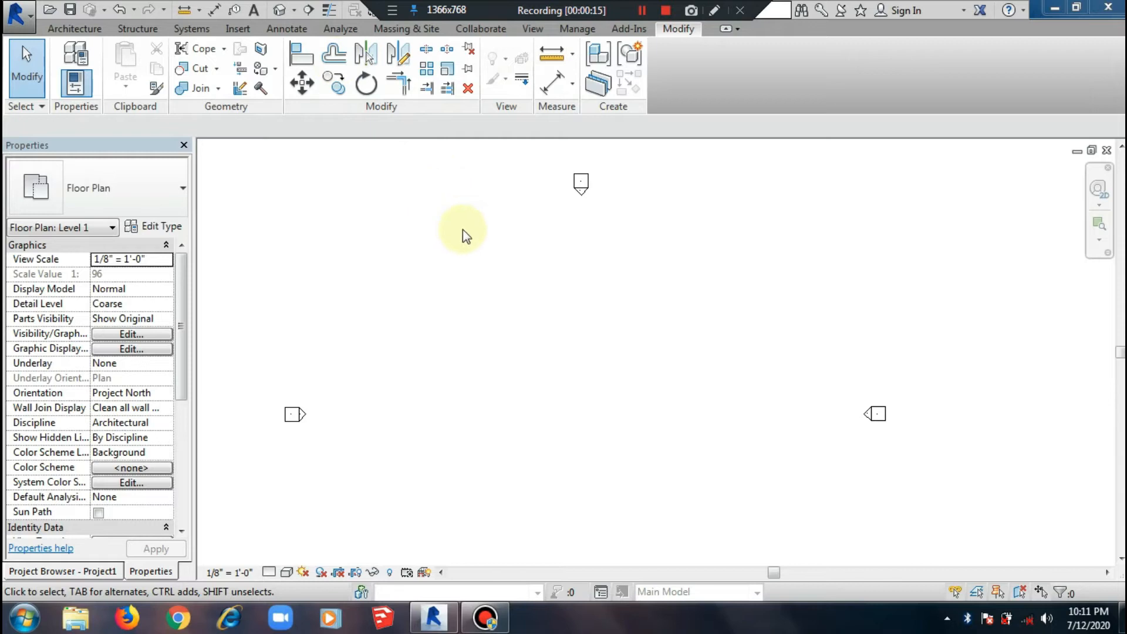
Draw a vertical Generic - 8" wall about 59' 6" long between the elevation markers in the Level 1 plan.
scroll(697, 320, "down", 2)
middle_click_drag(679, 429, 664, 396)
scroll(654, 397, "up", 1)
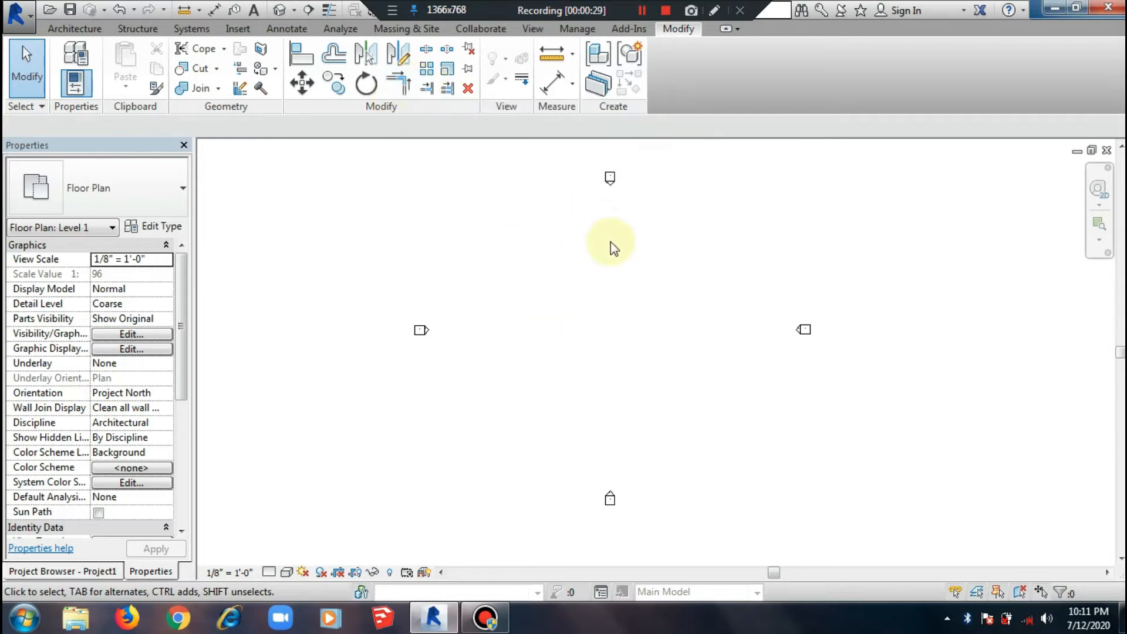
scroll(613, 270, "up", 1)
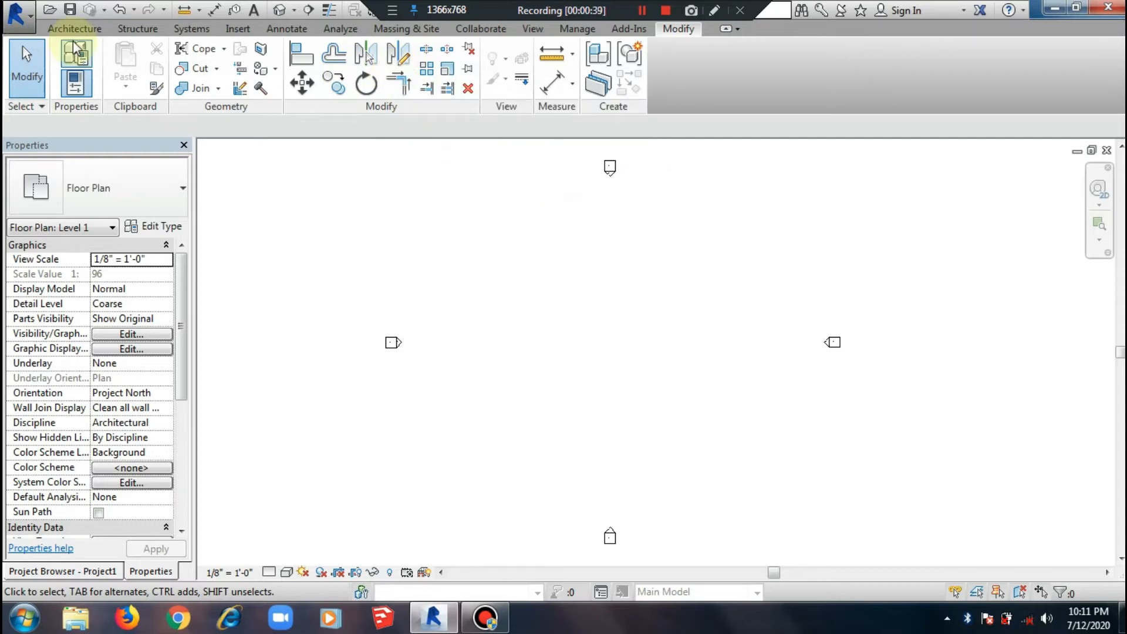
left_click(74, 29)
left_click(81, 51)
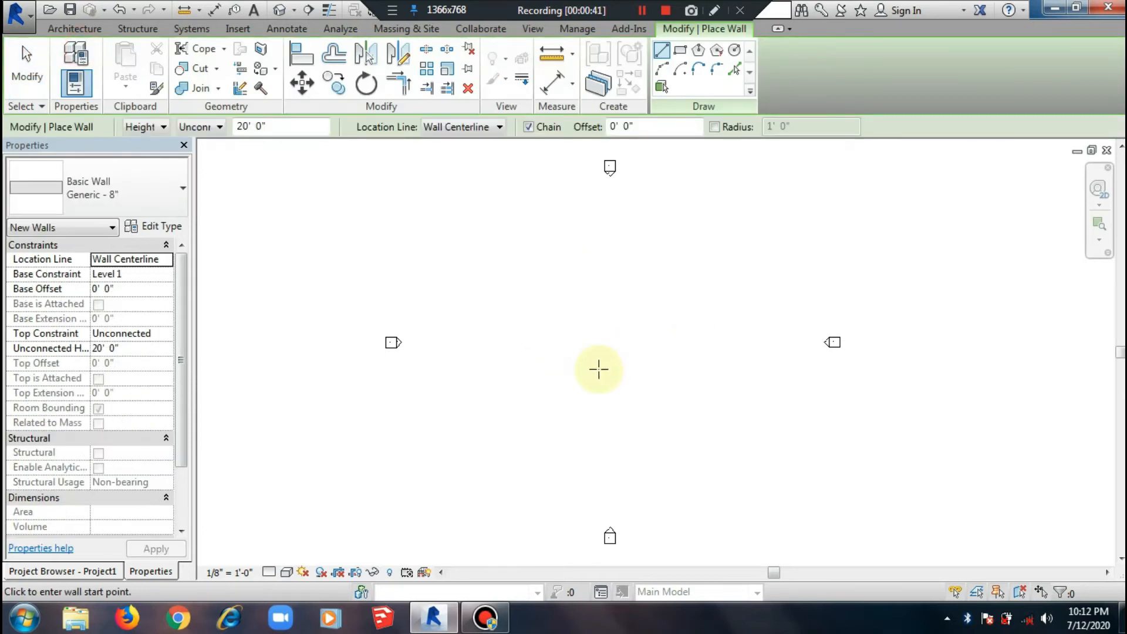
left_click(539, 268)
left_click(538, 425)
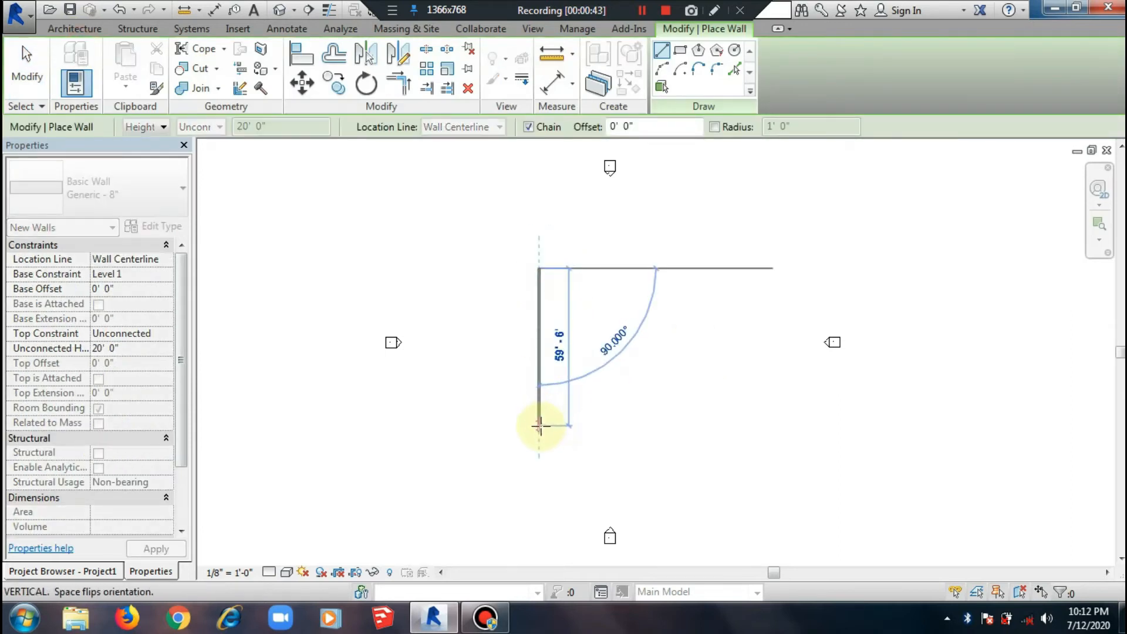
left_click(27, 66)
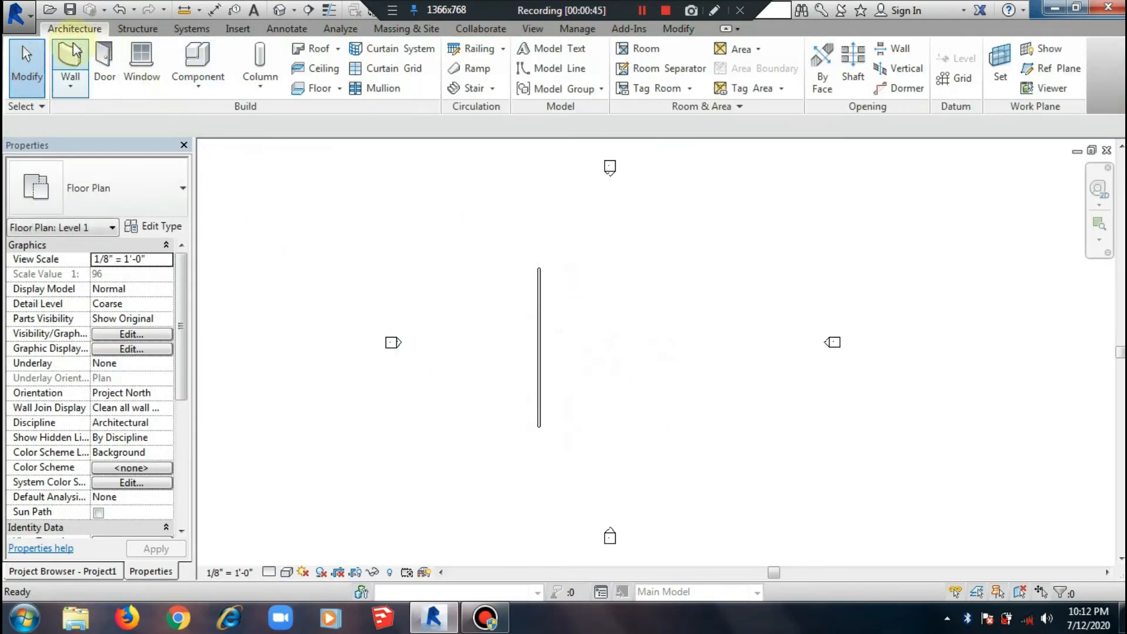
Draw a horizontal wall about 66' 6" long crossing the vertical wall.
left_click(69, 59)
left_click(466, 328)
left_click(640, 328)
left_click(27, 66)
scroll(535, 393, "up", 2)
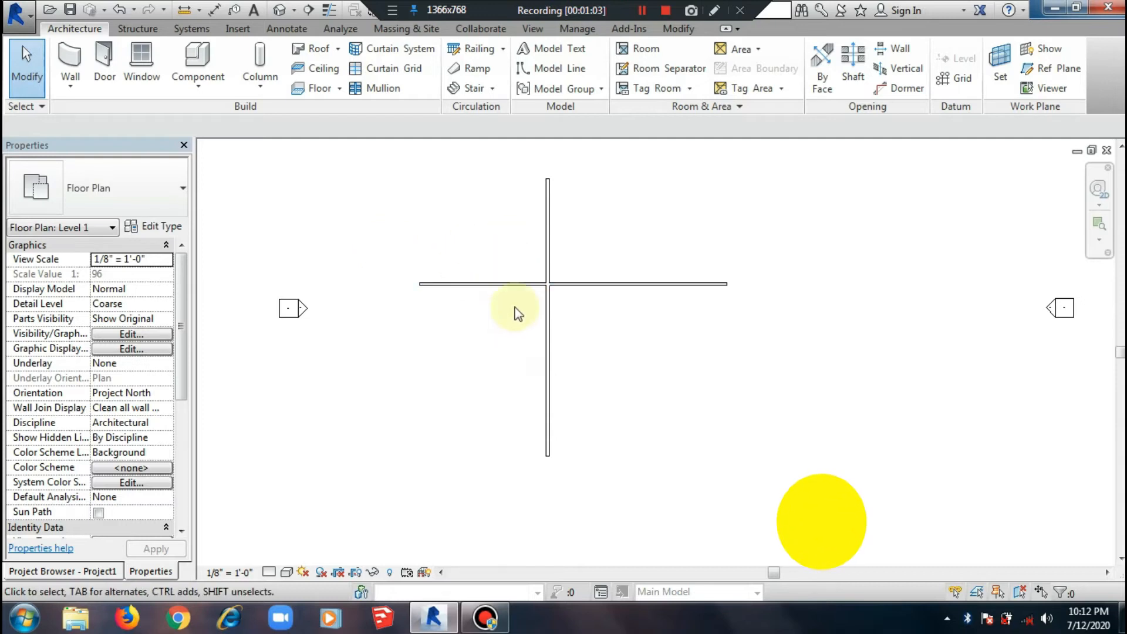
scroll(631, 312, "down", 2)
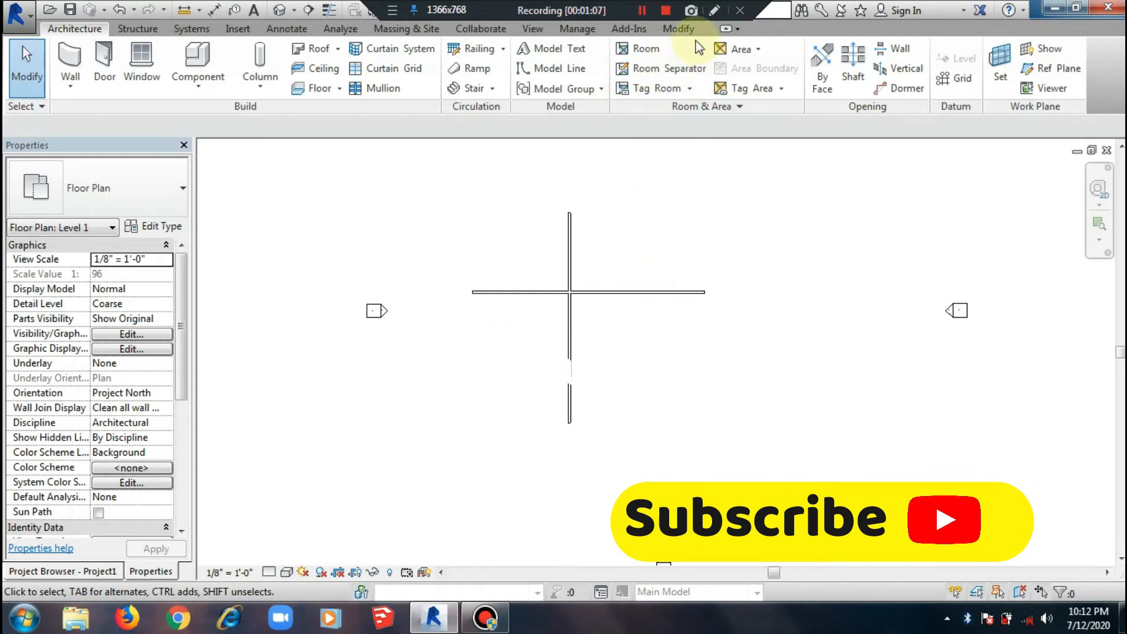
Trim the crossing walls to a corner with Trim/Extend to Corner, keeping the lower and right-hand parts, and undo the trim.
left_click(679, 28)
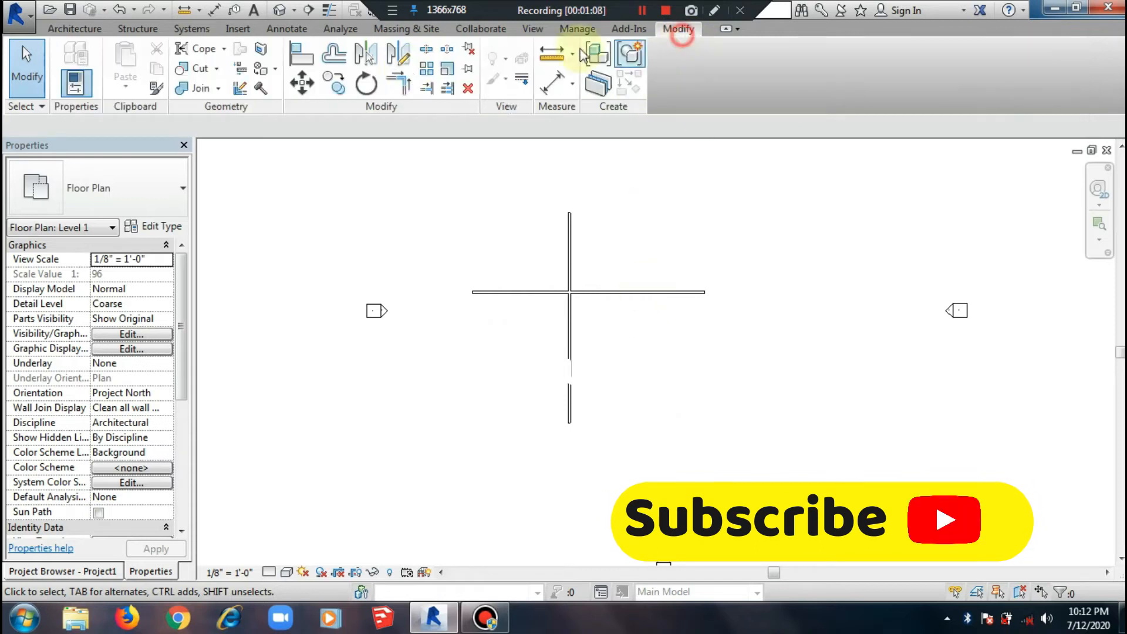
left_click(410, 83)
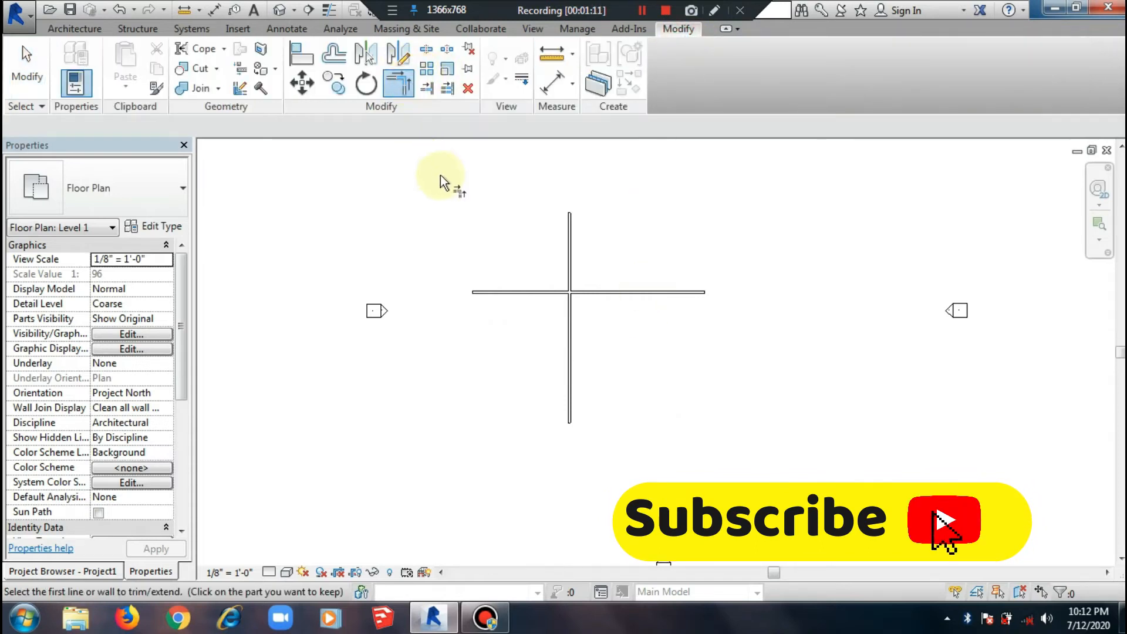
scroll(454, 203, "up", 1)
scroll(478, 259, "down", 1)
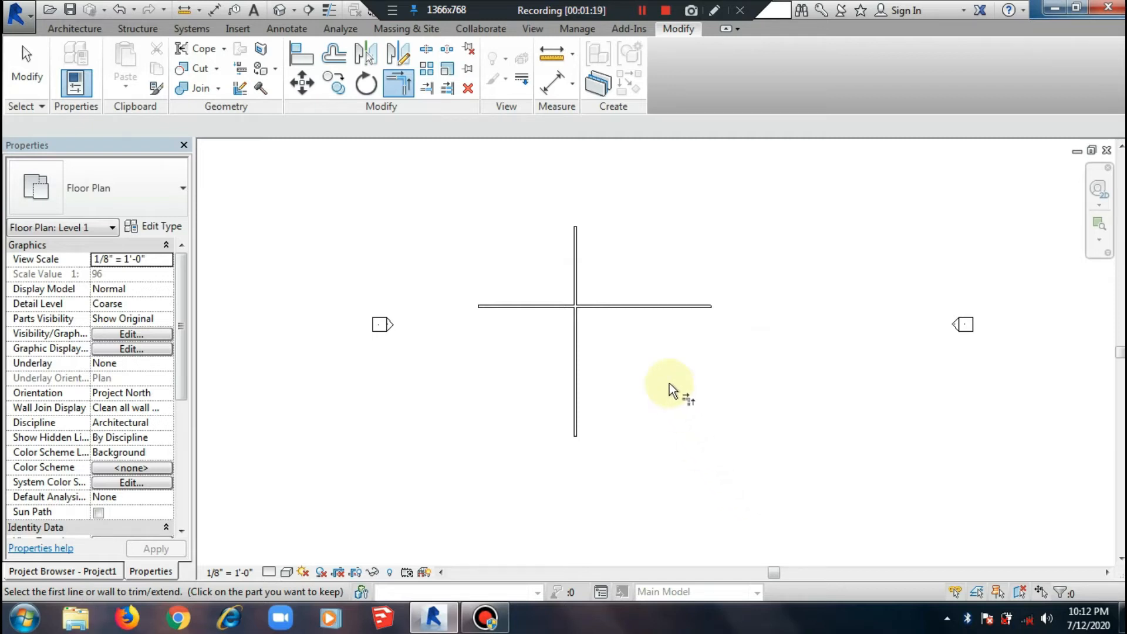
scroll(669, 382, "up", 1)
middle_click_drag(670, 387, 749, 416)
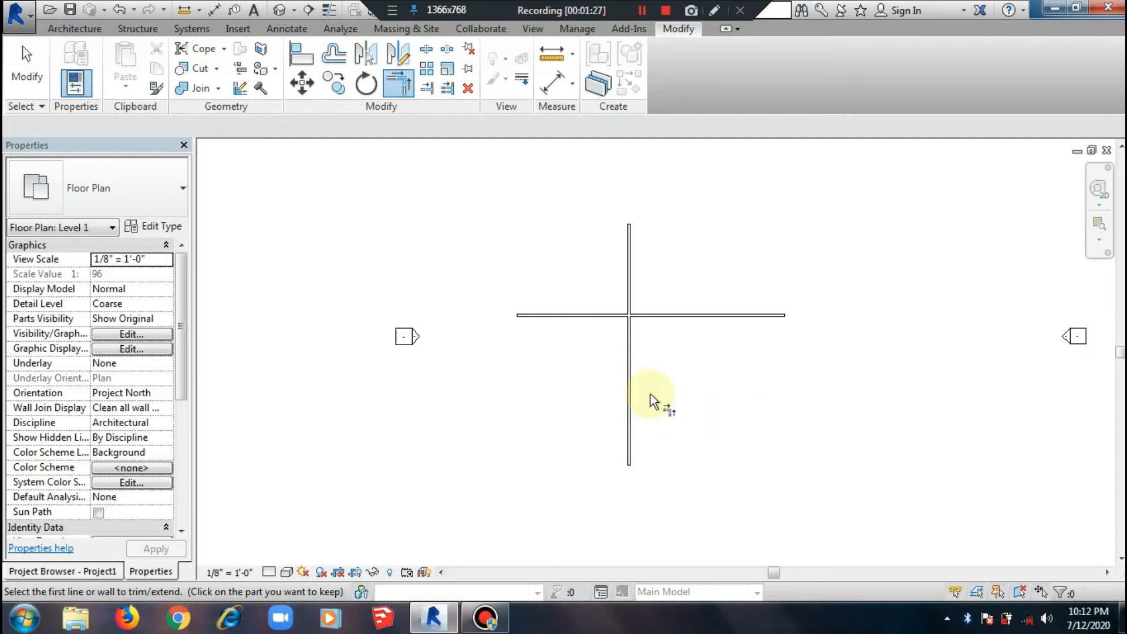
left_click(629, 358)
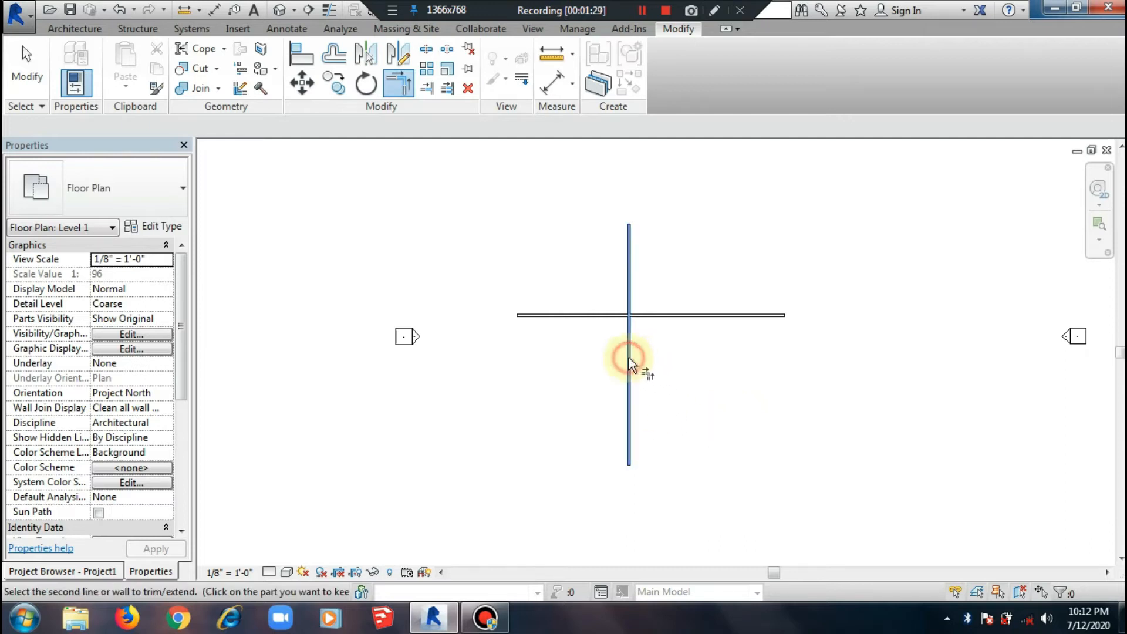
left_click(649, 316)
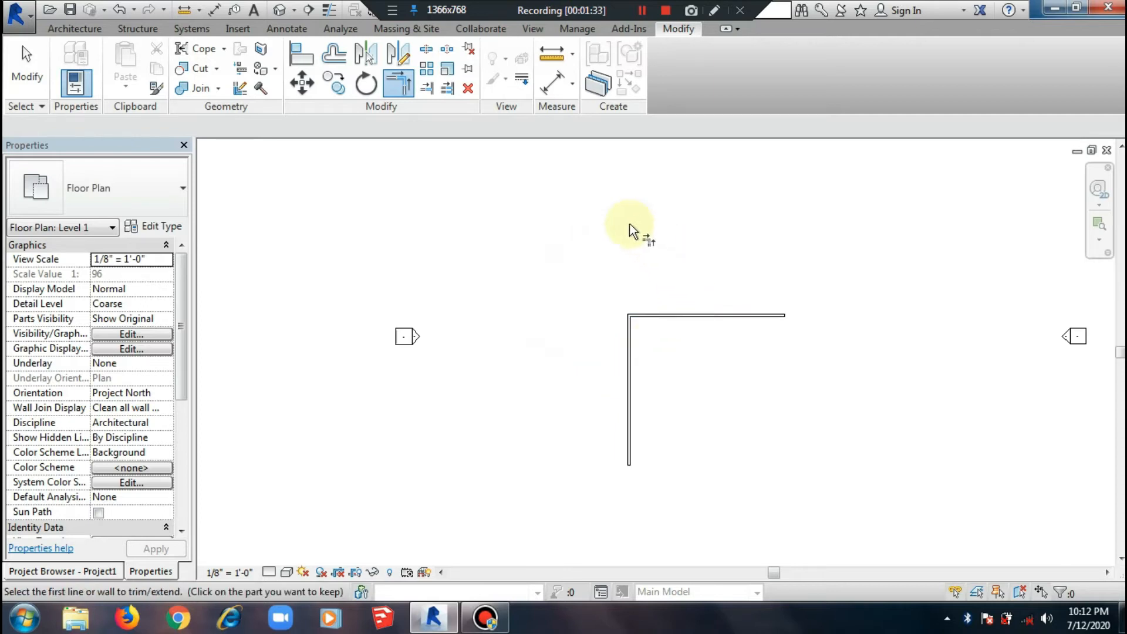
key("ctrl+z")
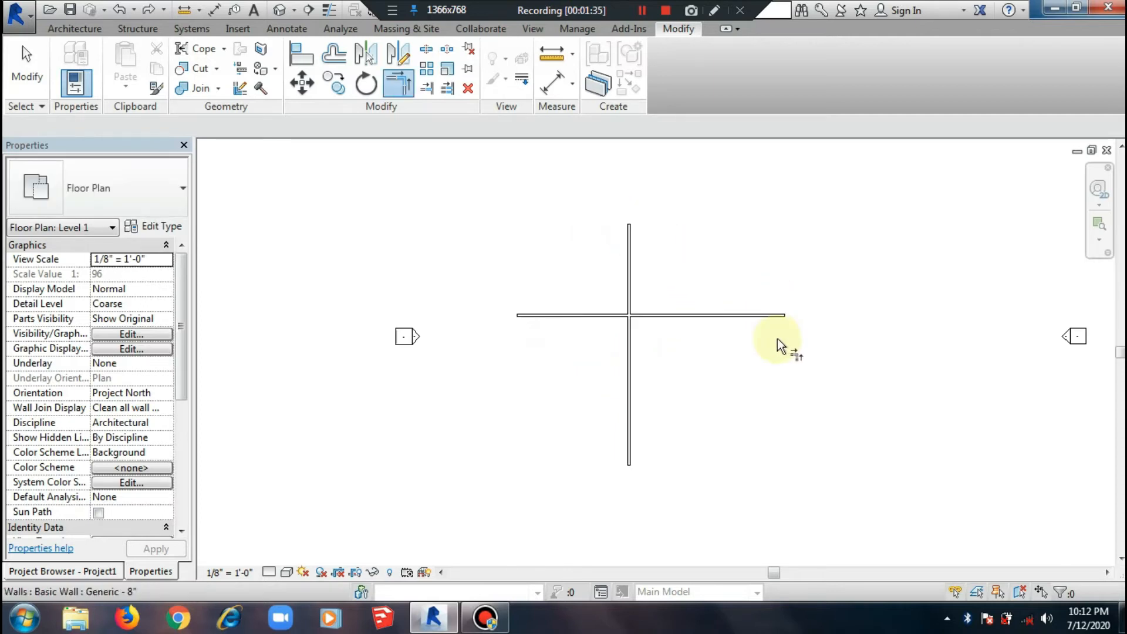
Trim the crossing walls to a corner, keeping the upper vertical part and the right-hand horizontal part, and undo it.
left_click(634, 247)
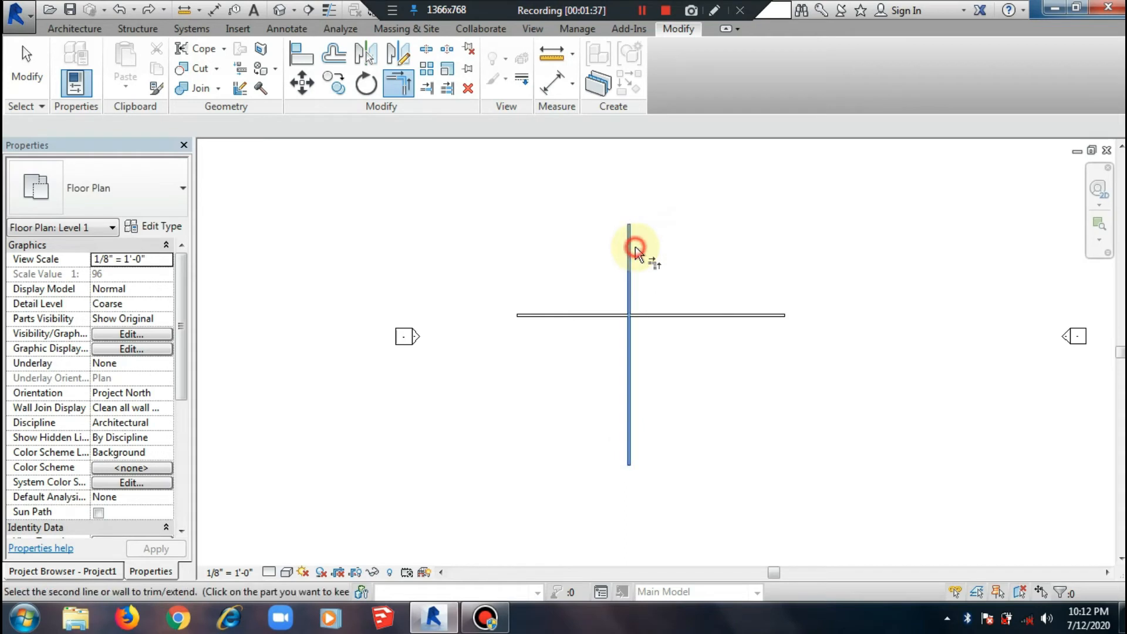
left_click(690, 312)
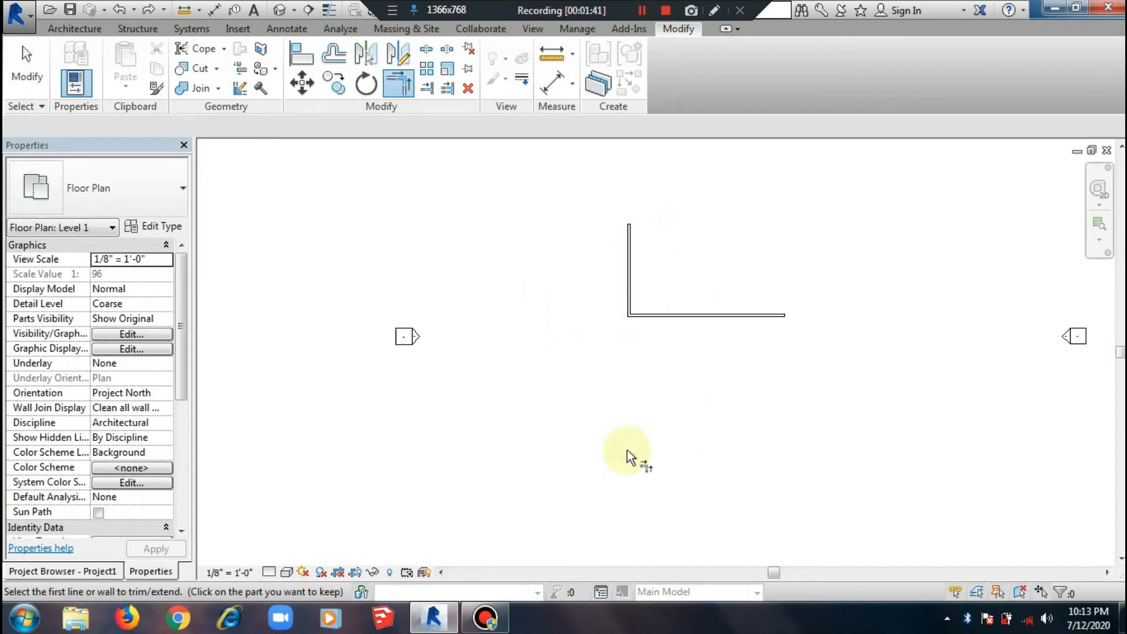
key("ctrl+z")
Trim the crossing walls to a corner, keeping the left-hand horizontal part and the upper vertical part, and undo it.
left_click(578, 315)
left_click(625, 262)
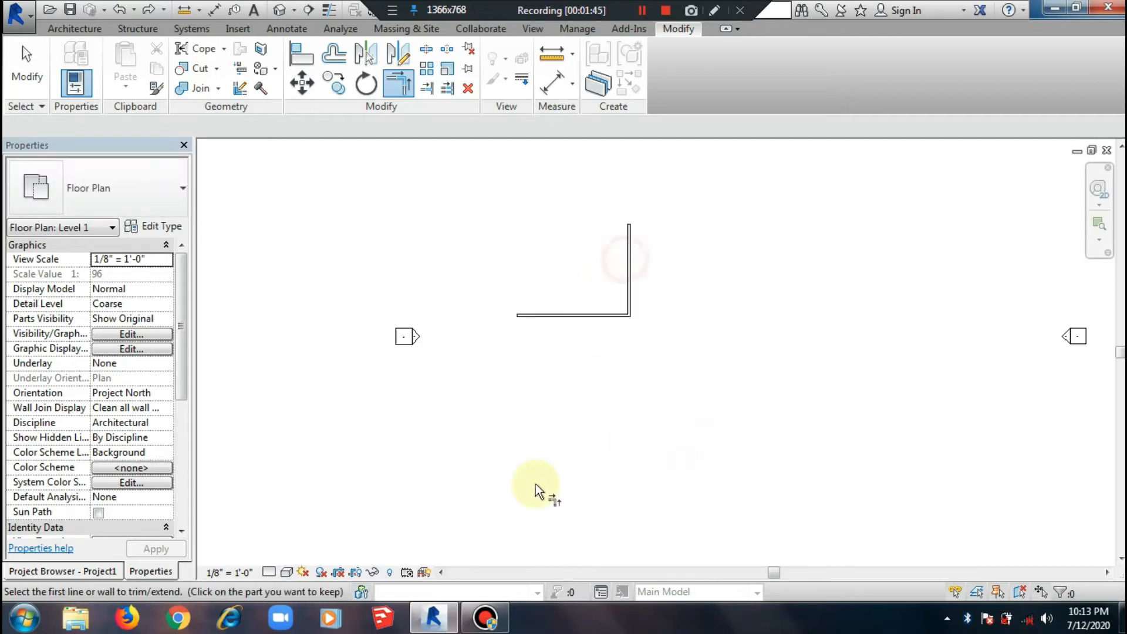
key("ctrl+z")
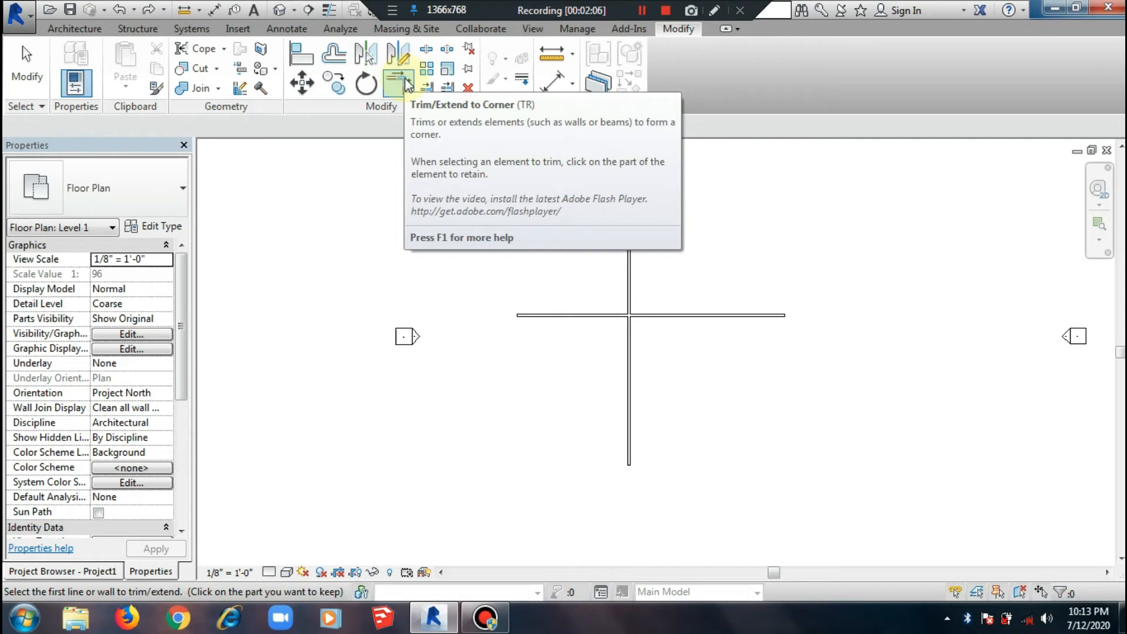
Trim the walls once more, keeping the lower and right-hand parts, undo the corner, and leave the Trim/Extend command.
left_click(628, 333)
left_click(651, 311)
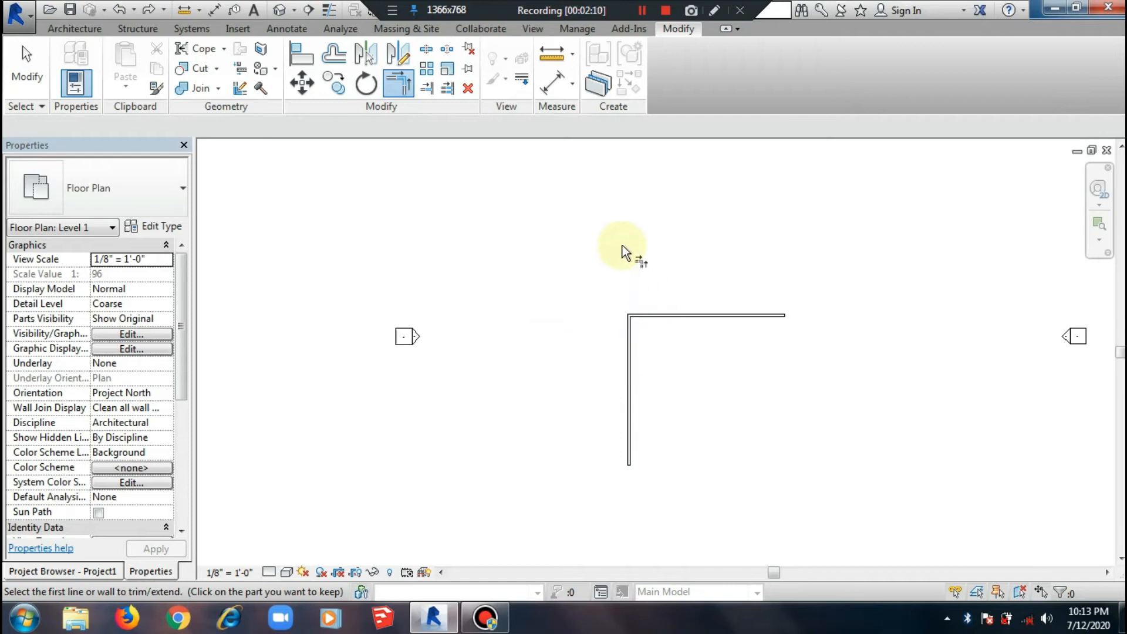
key("ctrl+z")
key("Escape")
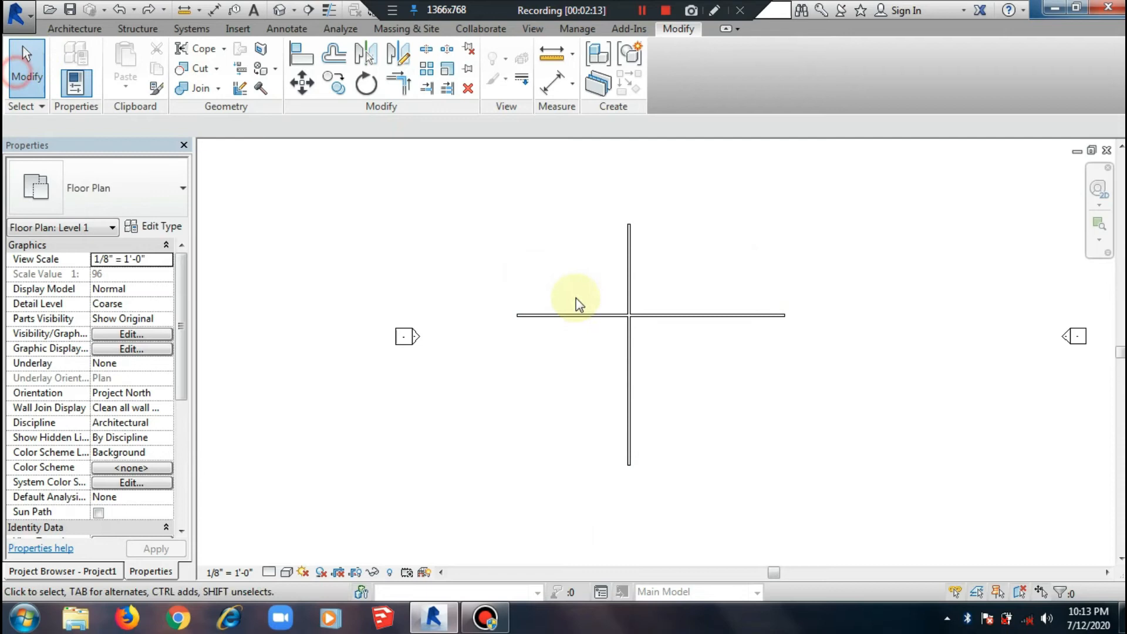
Shorten the vertical wall by pulling its upper end down to about 17' 9" below the horizontal wall.
left_click(627, 255)
left_click_drag(629, 226, 627, 386)
left_click(679, 317)
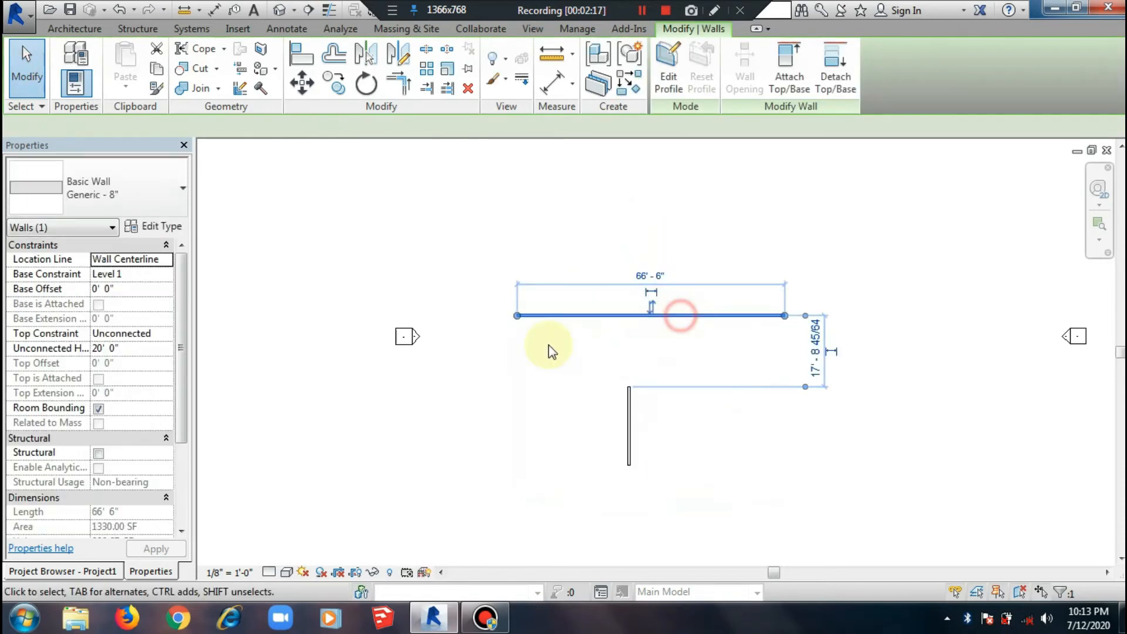
left_click(748, 425)
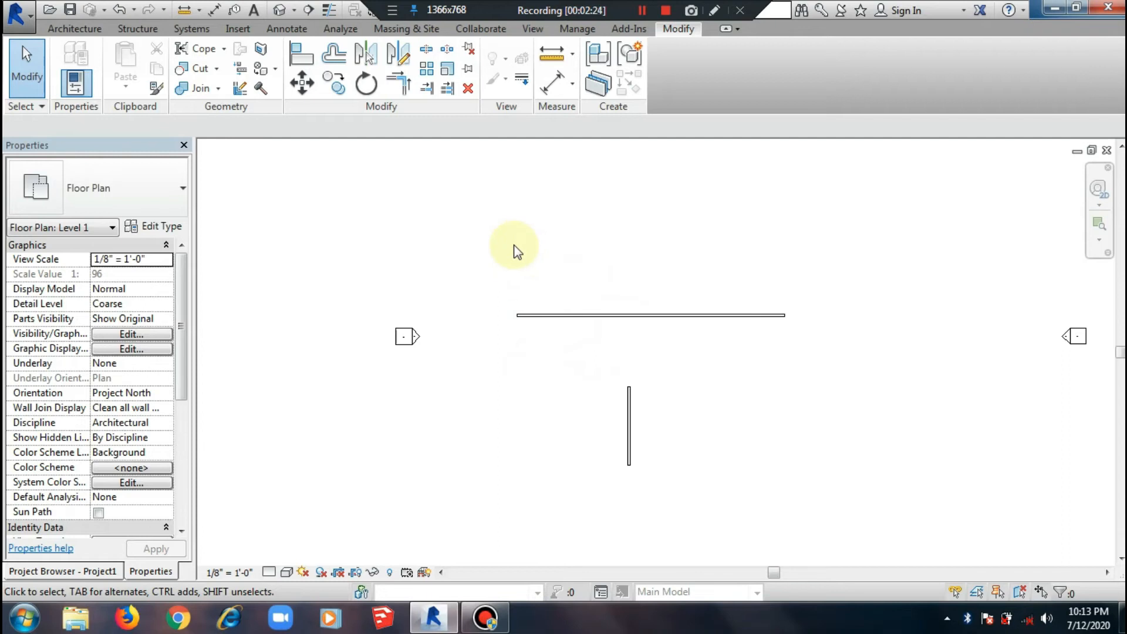
Extend the short vertical wall to a corner with the horizontal wall, keeping the right-hand part, and undo it.
left_click(407, 90)
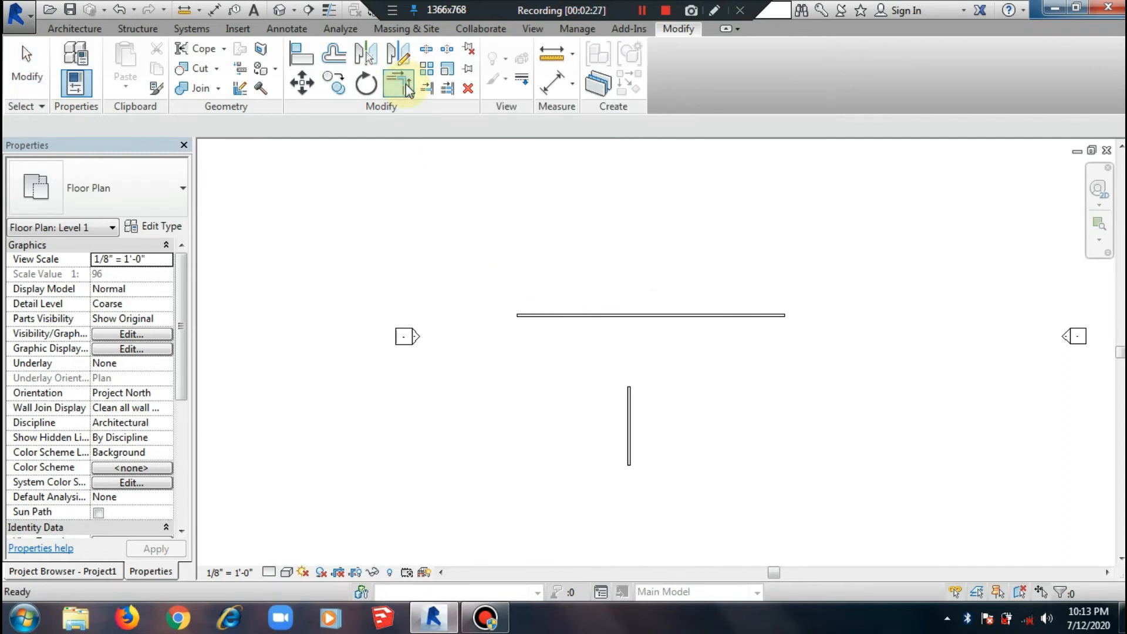
left_click(632, 389)
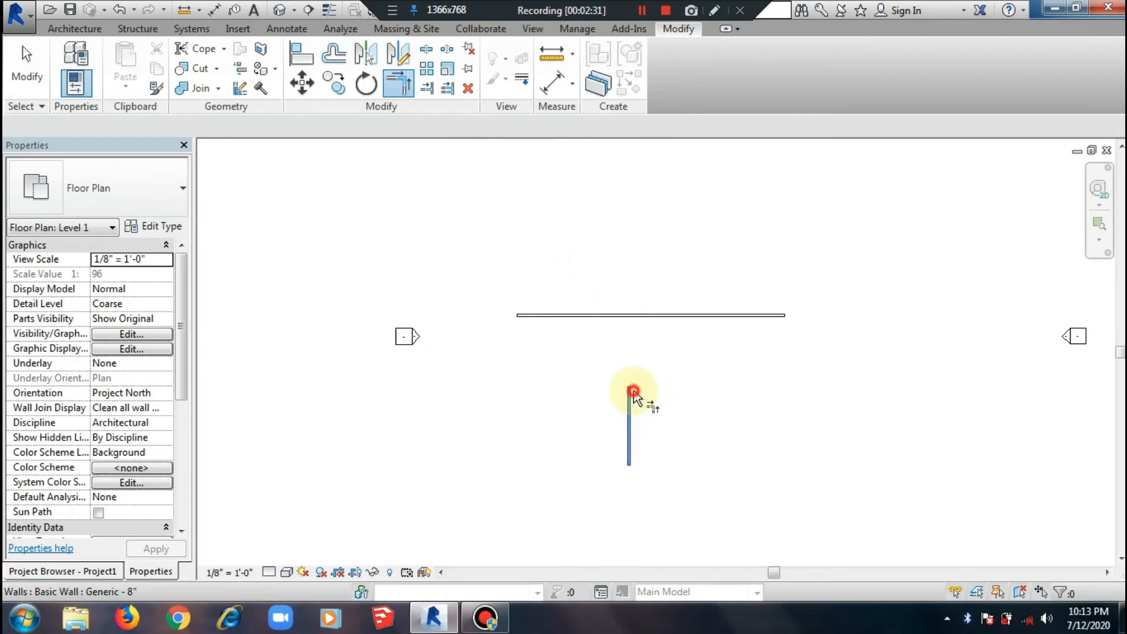
left_click(718, 318)
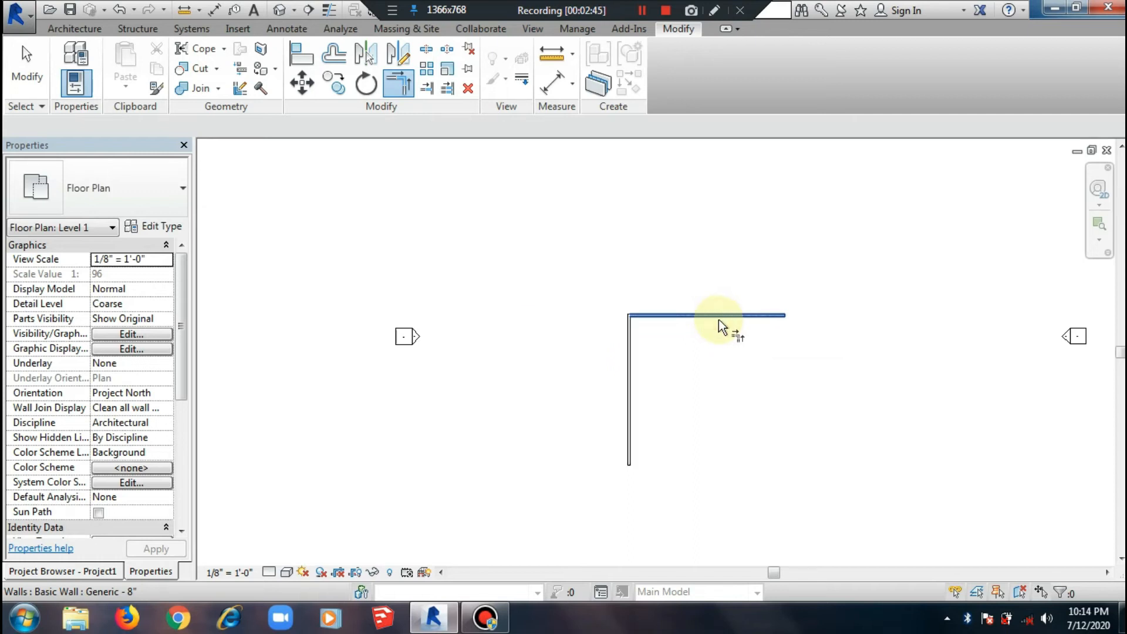
key("ctrl+z")
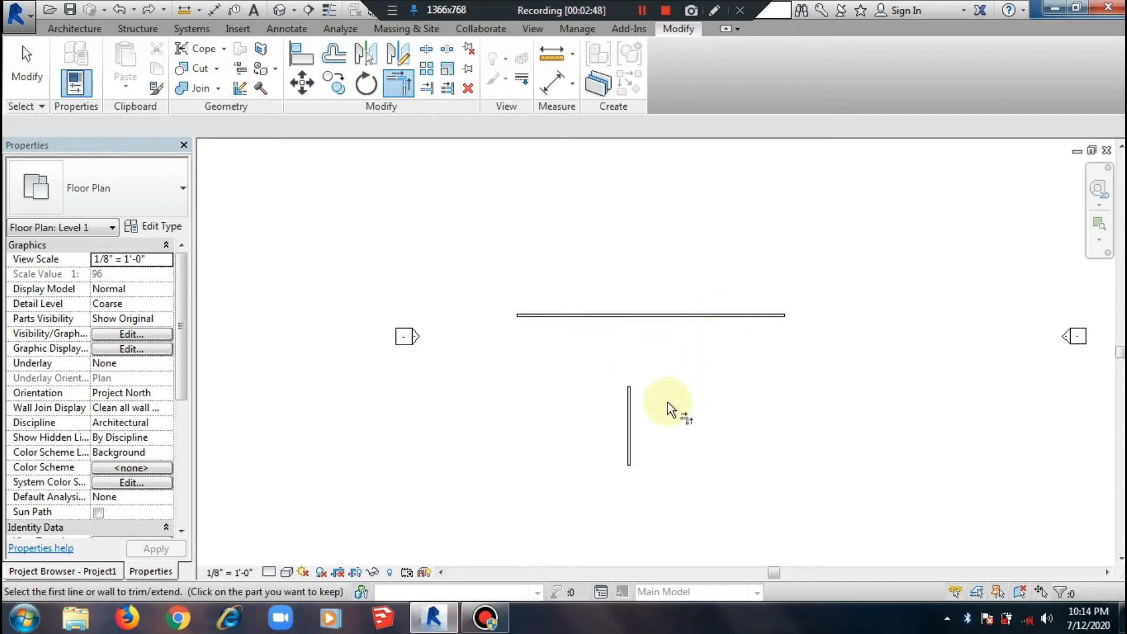
Extend the vertical wall to a corner keeping the horizontal wall's left-hand part, undo it, and leave the Trim/Extend command.
left_click(632, 406)
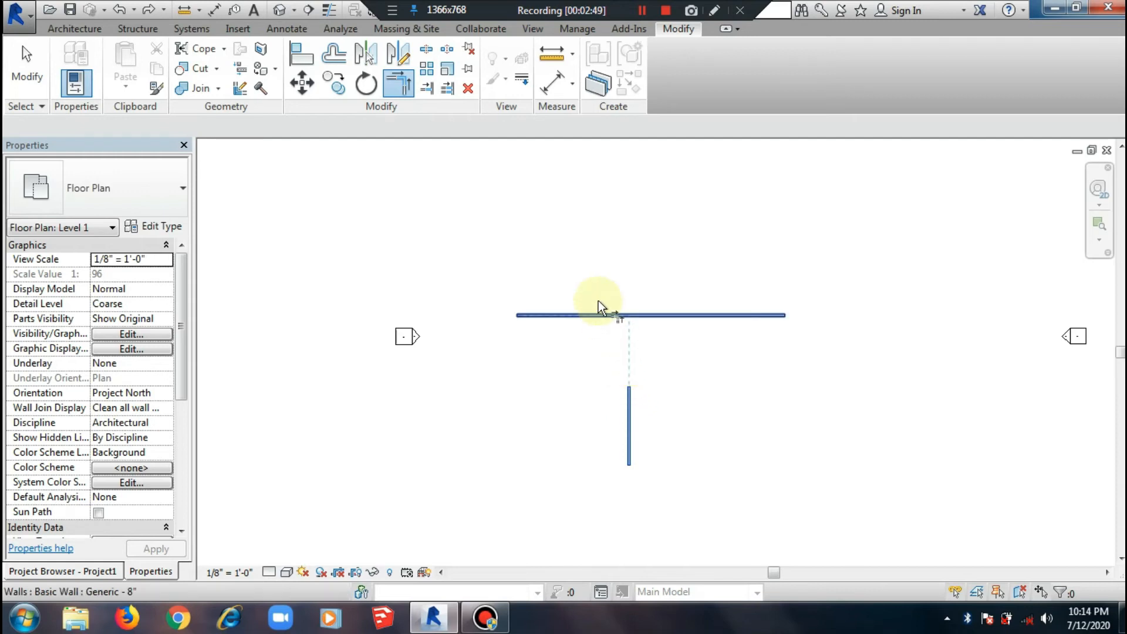
left_click(539, 319)
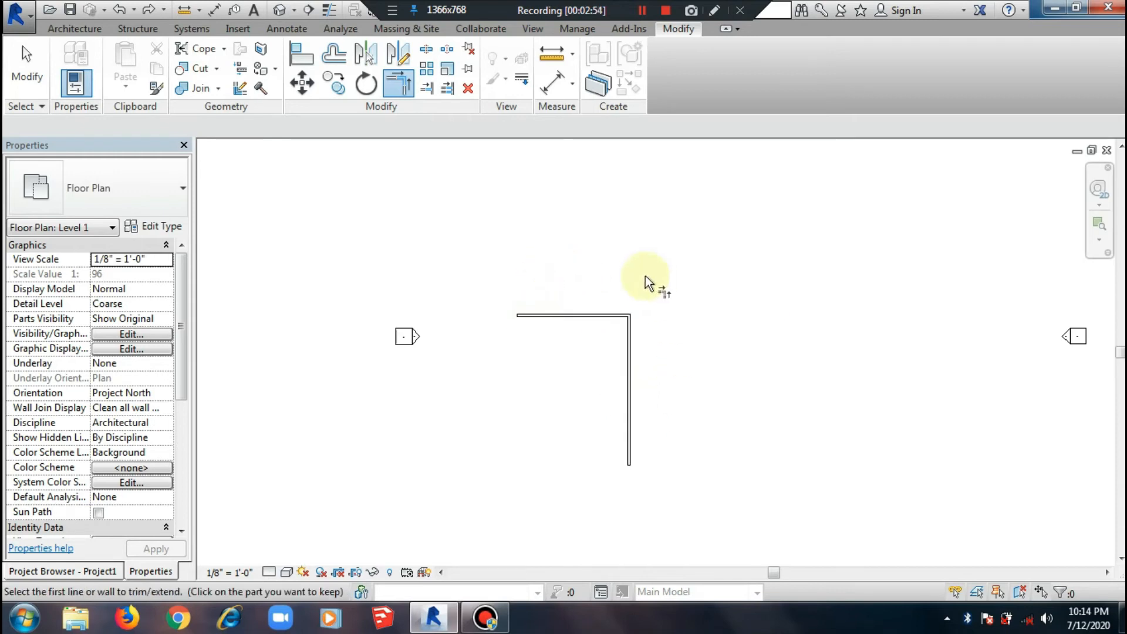
key("ctrl+z")
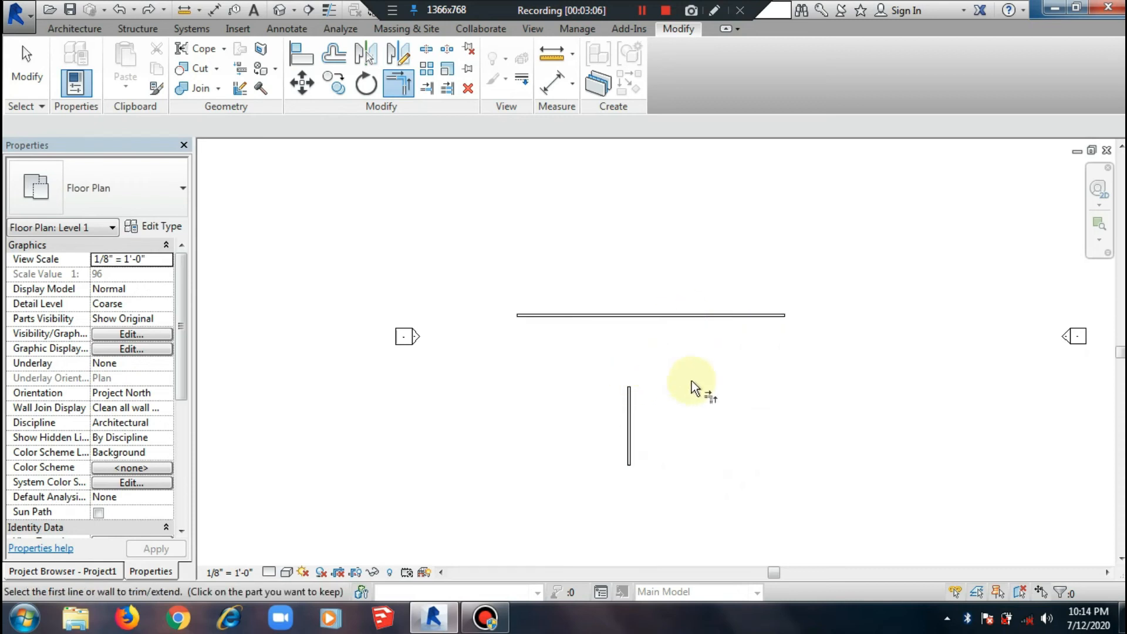
key("Escape")
Shorten the horizontal wall by pulling its left end to the right, past the line of the vertical wall.
left_click(521, 315)
left_click_drag(518, 316, 698, 315)
left_click(774, 421)
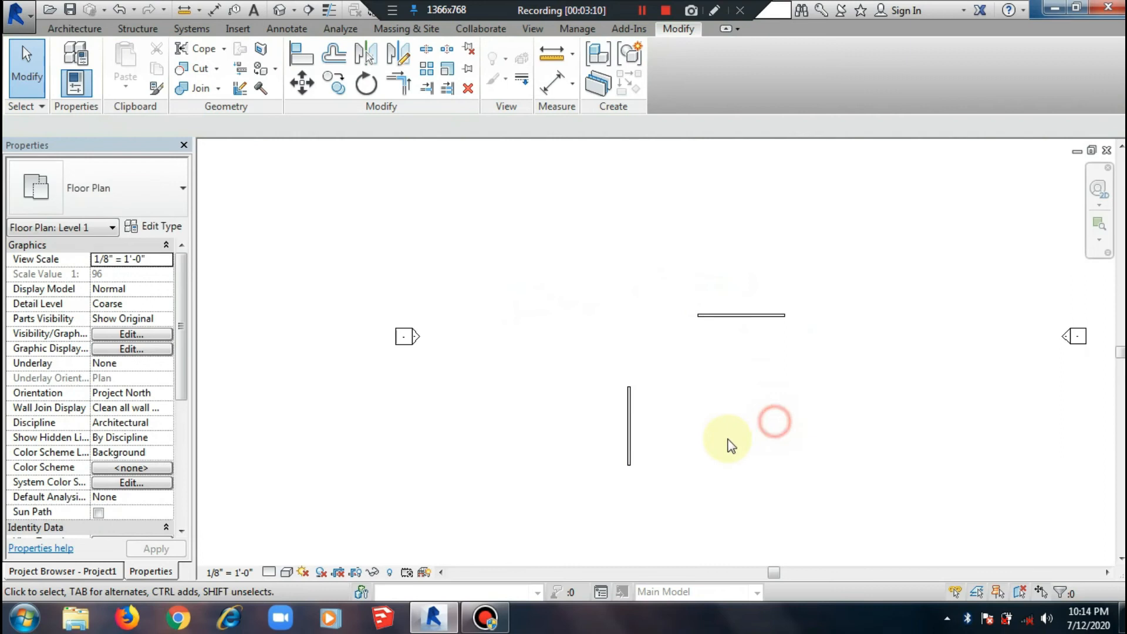
Extend both separated walls to meet in a corner with Trim/Extend to Corner, and leave the command.
scroll(728, 446, "up", 1)
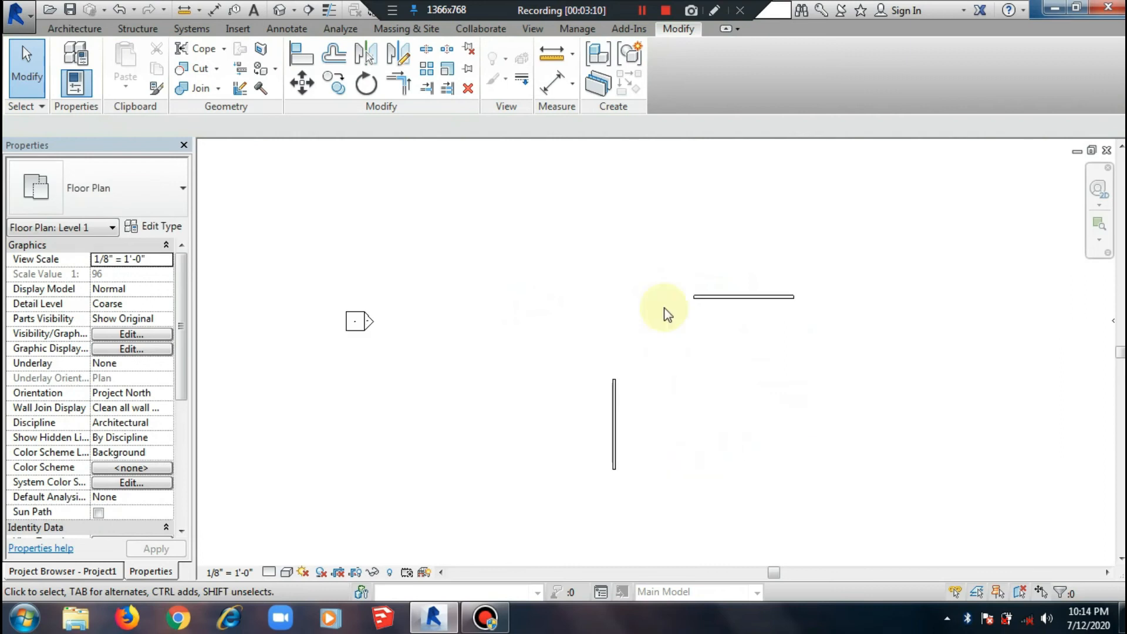
left_click(397, 88)
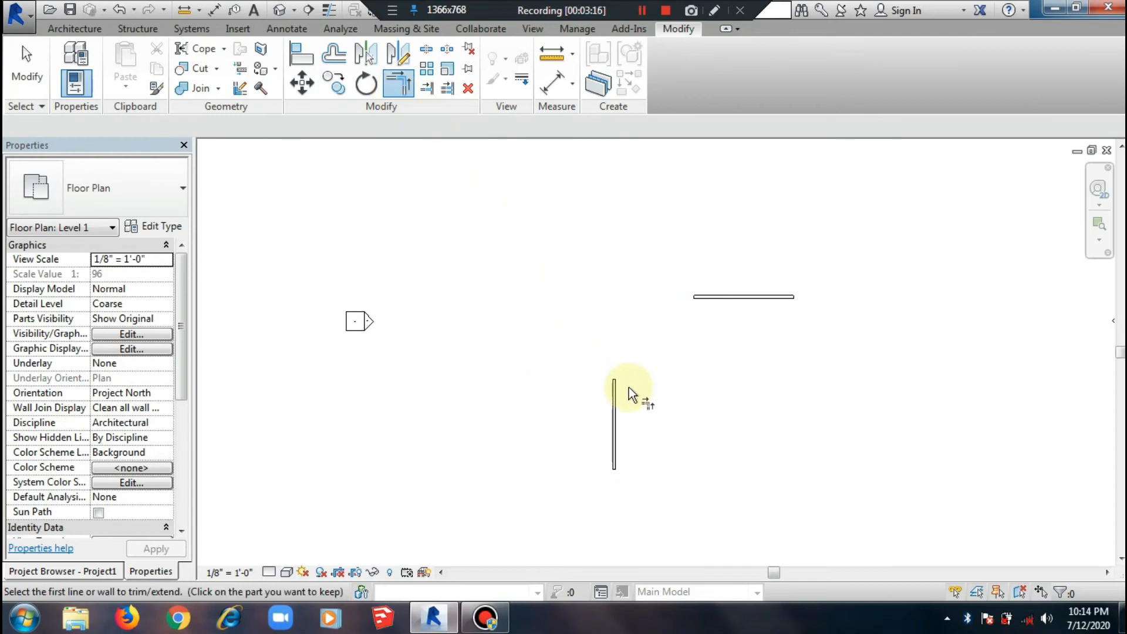
left_click(617, 399)
left_click(699, 299)
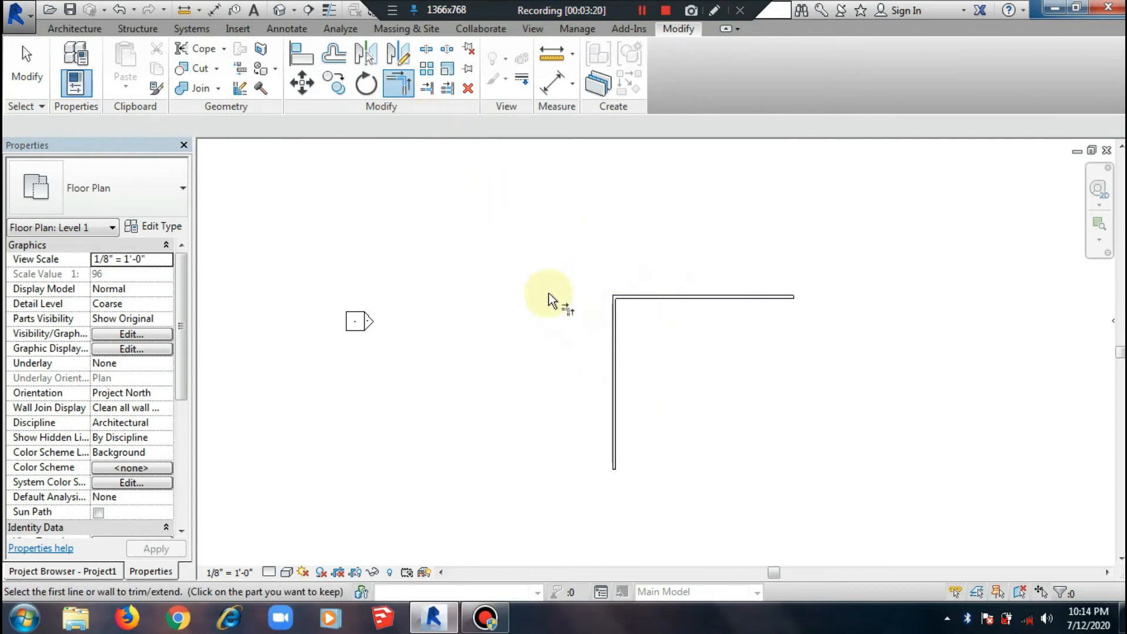
left_click(25, 71)
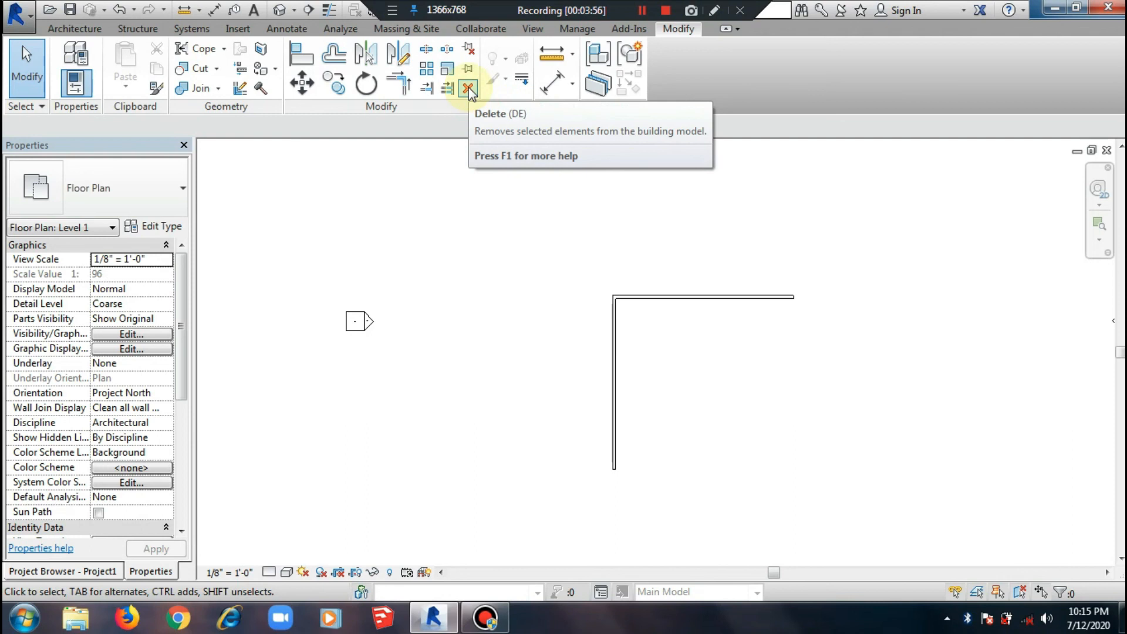
Delete the horizontal wall and the vertical wall from the plan.
left_click_drag(723, 376, 680, 243)
key("Delete")
left_click_drag(681, 395, 457, 236)
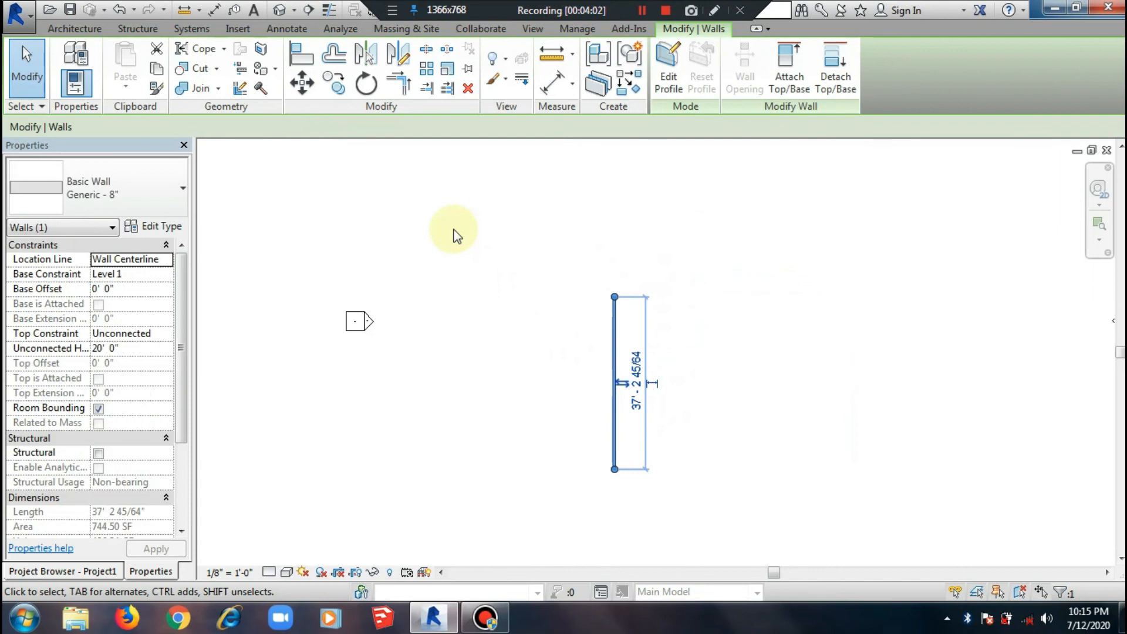
left_click(467, 89)
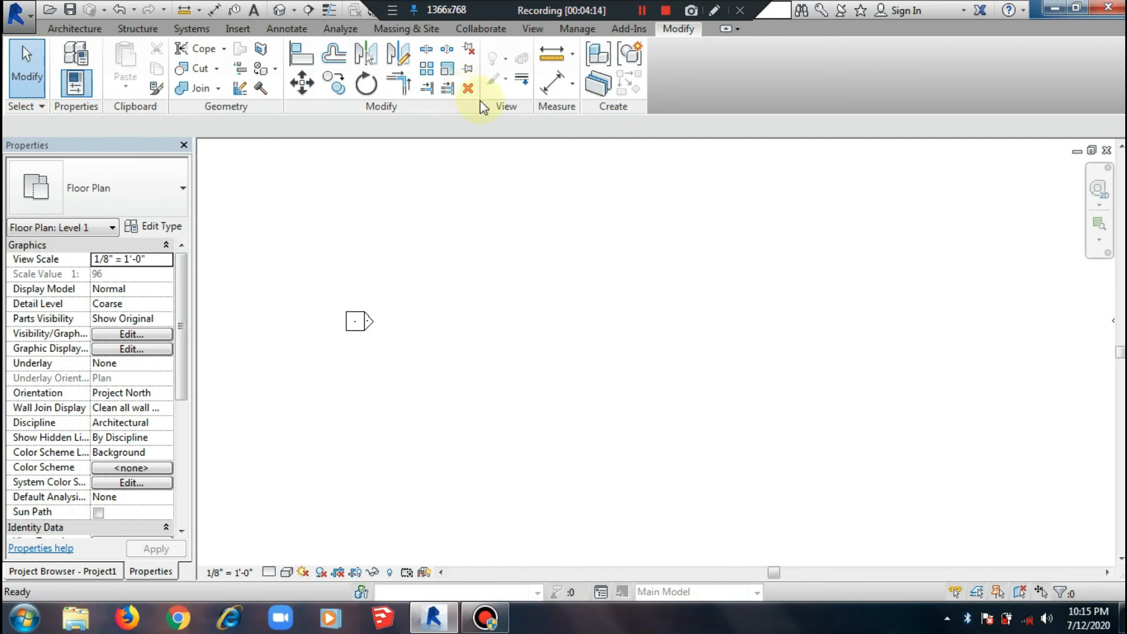
left_click(639, 12)
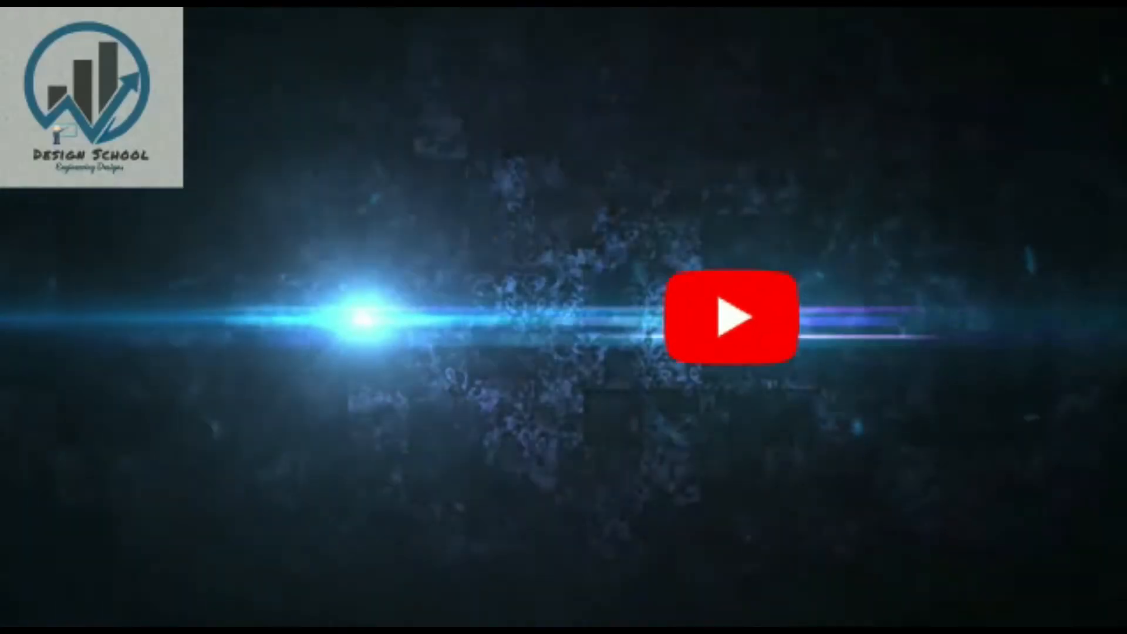